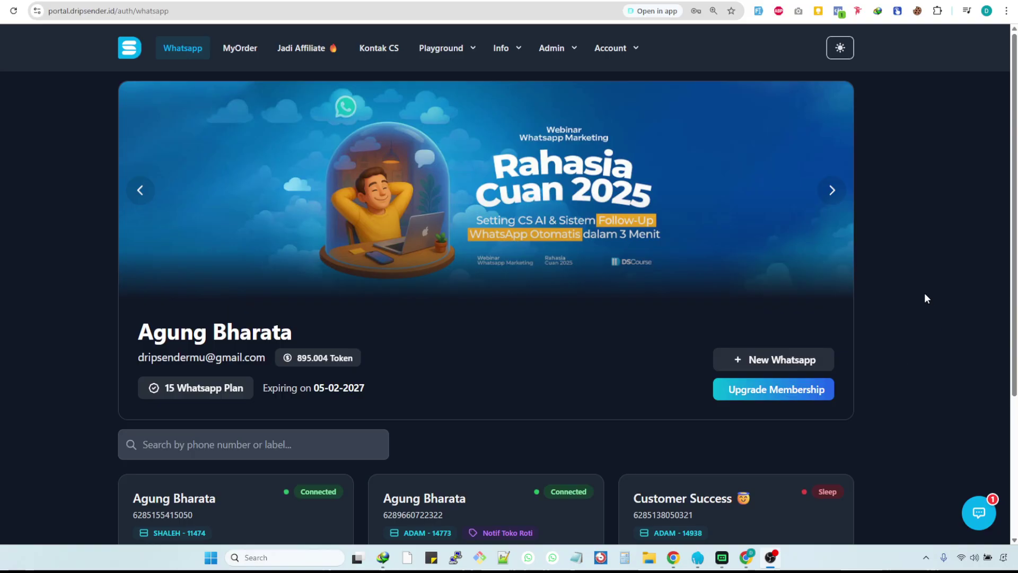
Open the dashboard of the connected WhatsApp account labelled "Notif Toko Roti".
scroll(869, 316, down, 1)
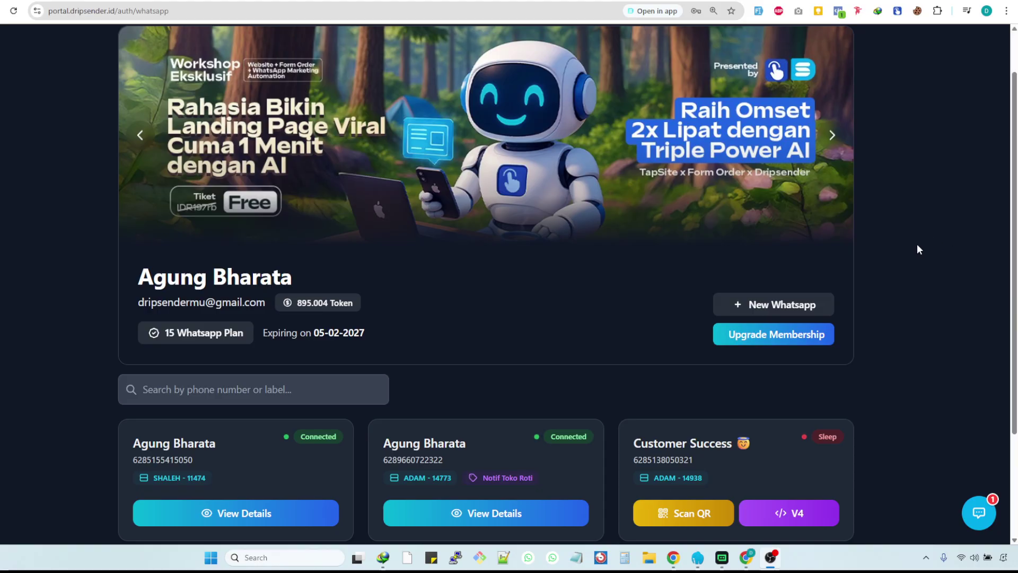
scroll(918, 249, up, 1)
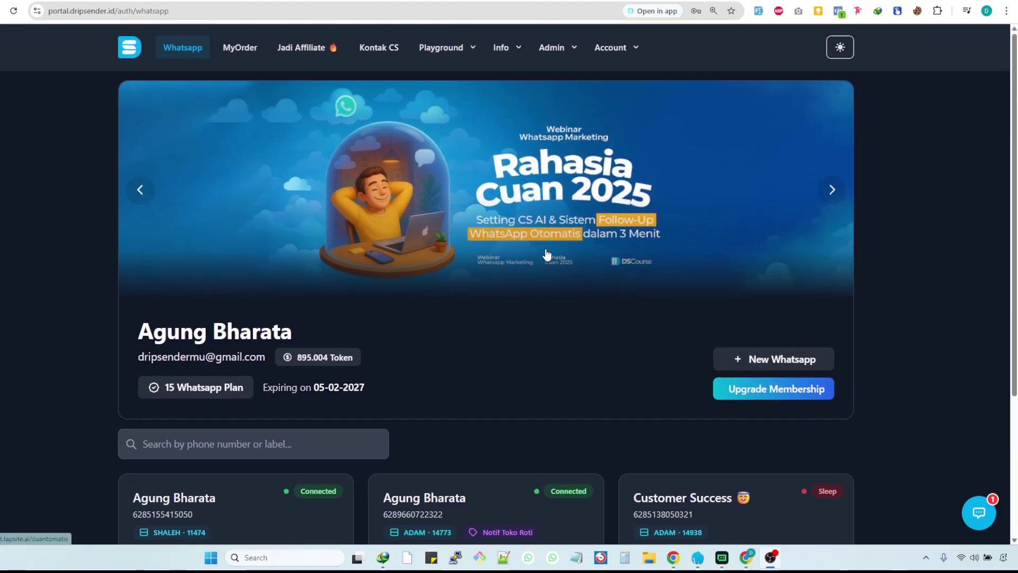
scroll(452, 423, down, 3)
click(489, 412)
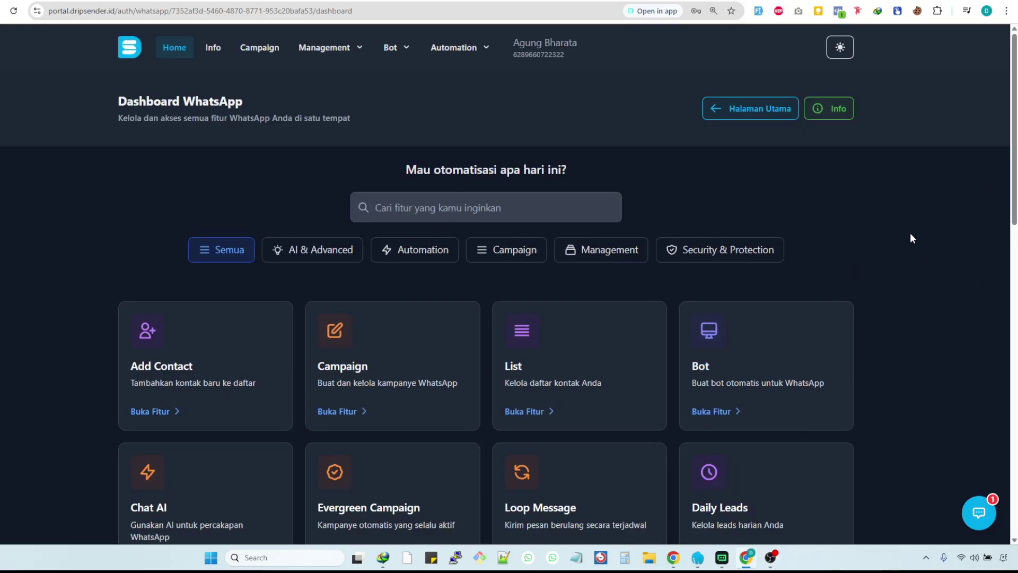
Look through the WhatsApp dashboard's features and open the contact list management page.
scroll(853, 230, down, 4)
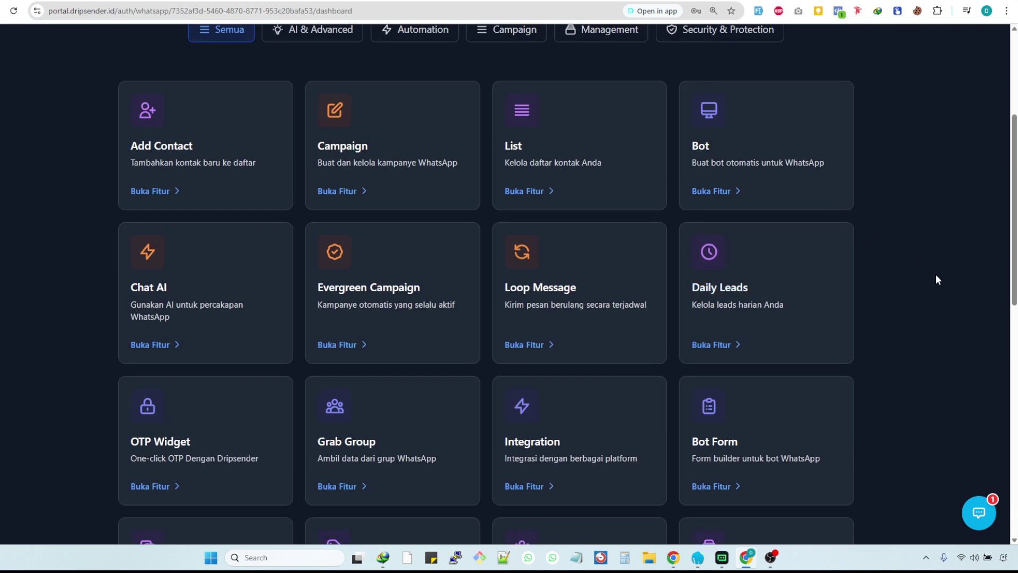
scroll(935, 274, up, 4)
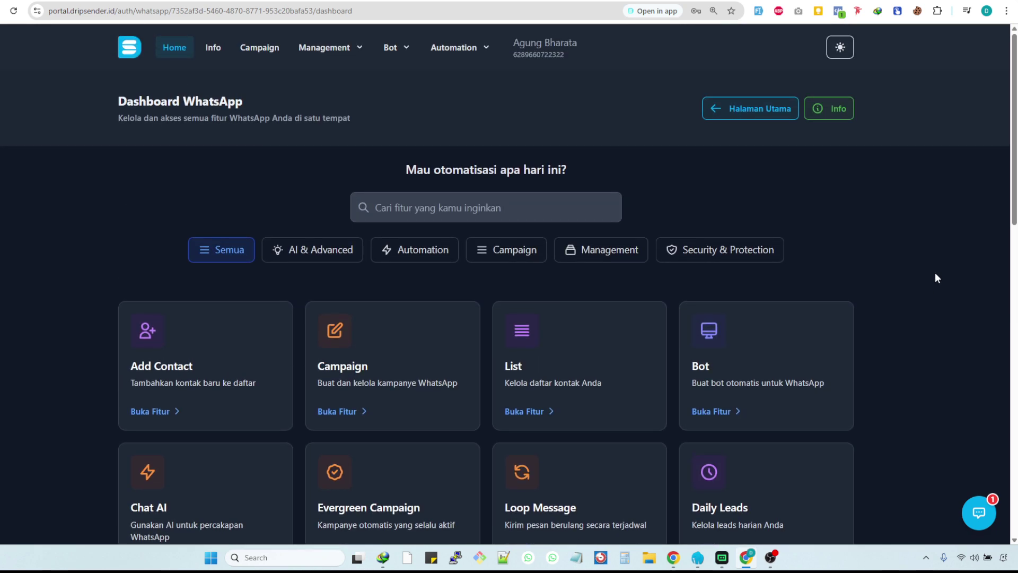
scroll(935, 277, down, 4)
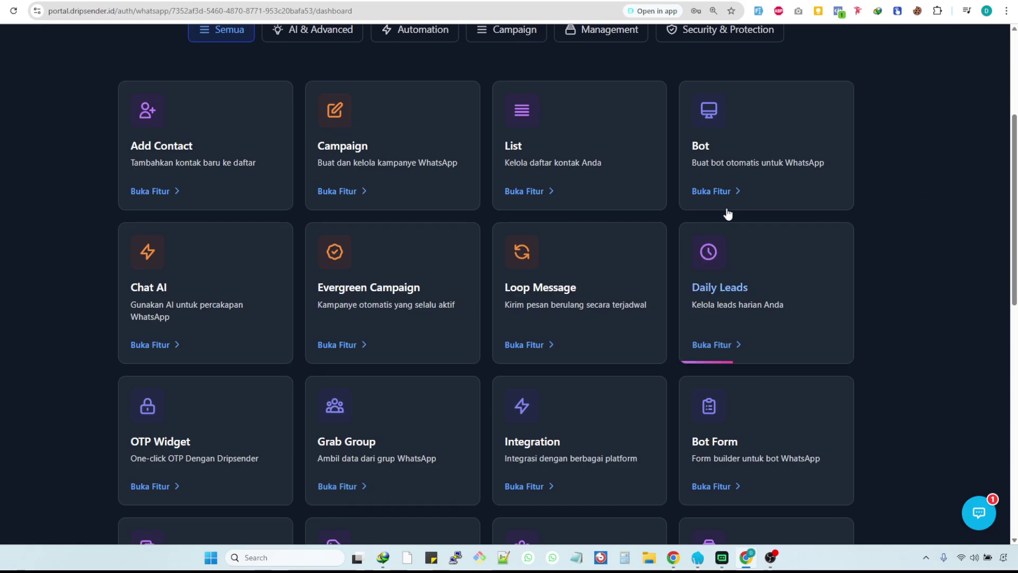
scroll(727, 213, down, 2)
scroll(707, 298, up, 6)
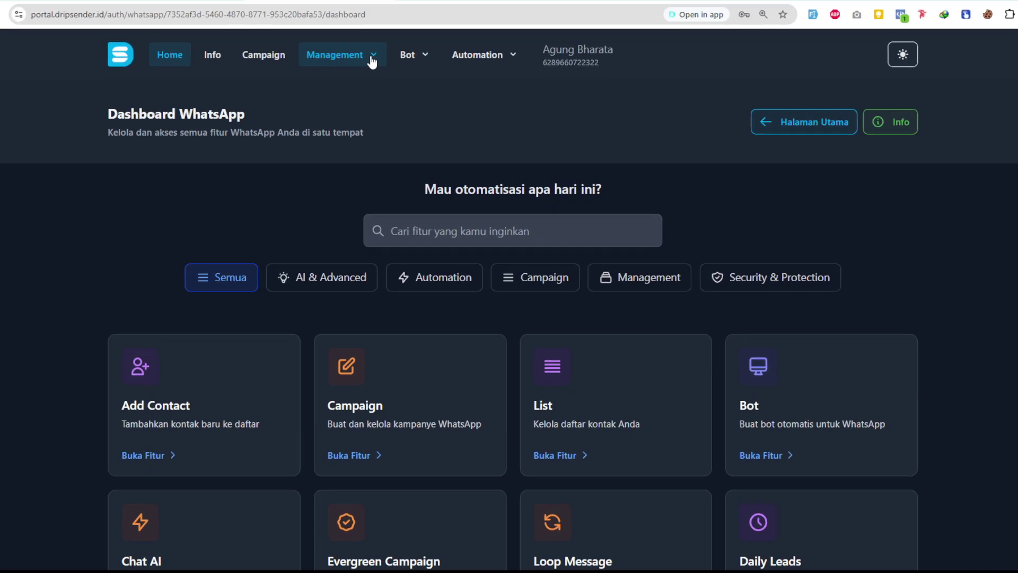
click(372, 58)
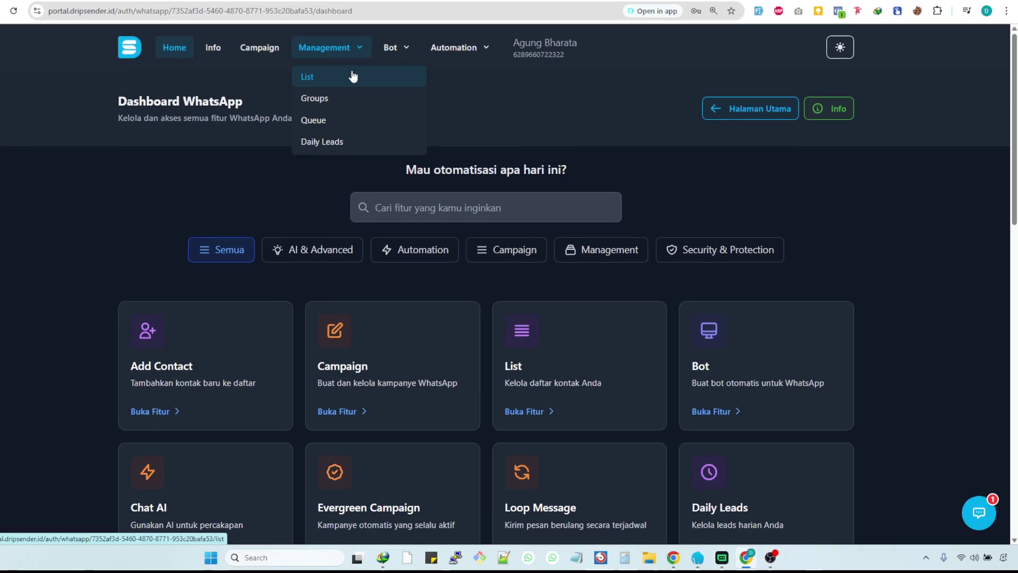
click(483, 176)
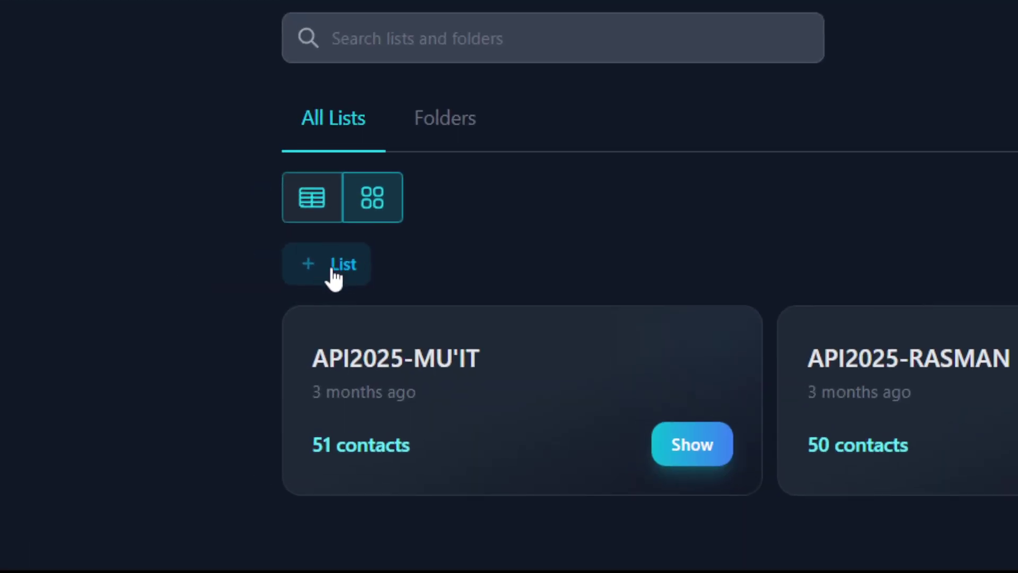
Create a new contact list titled "Database Ebook" and save it.
click(337, 274)
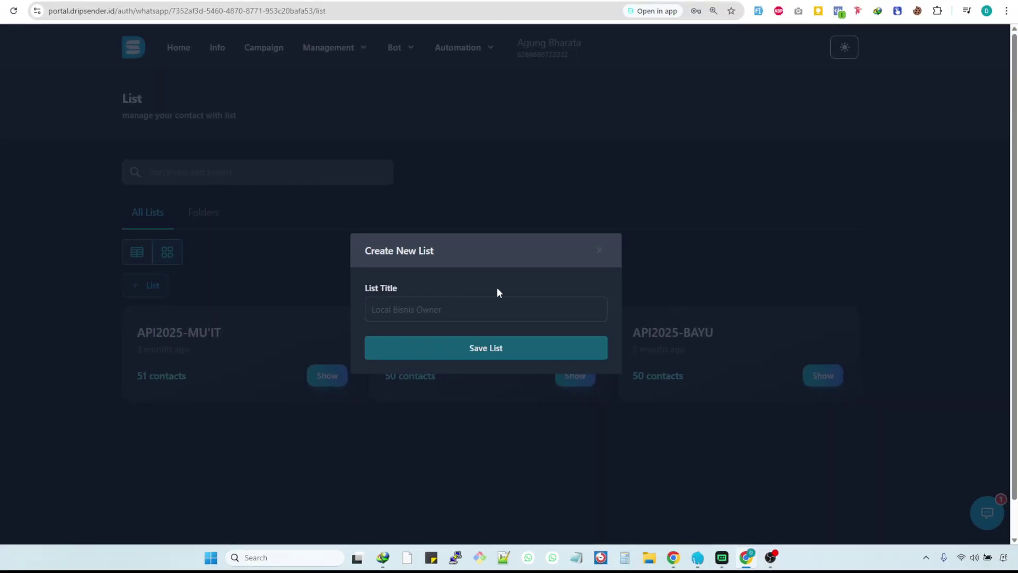
click(495, 308)
text(D)
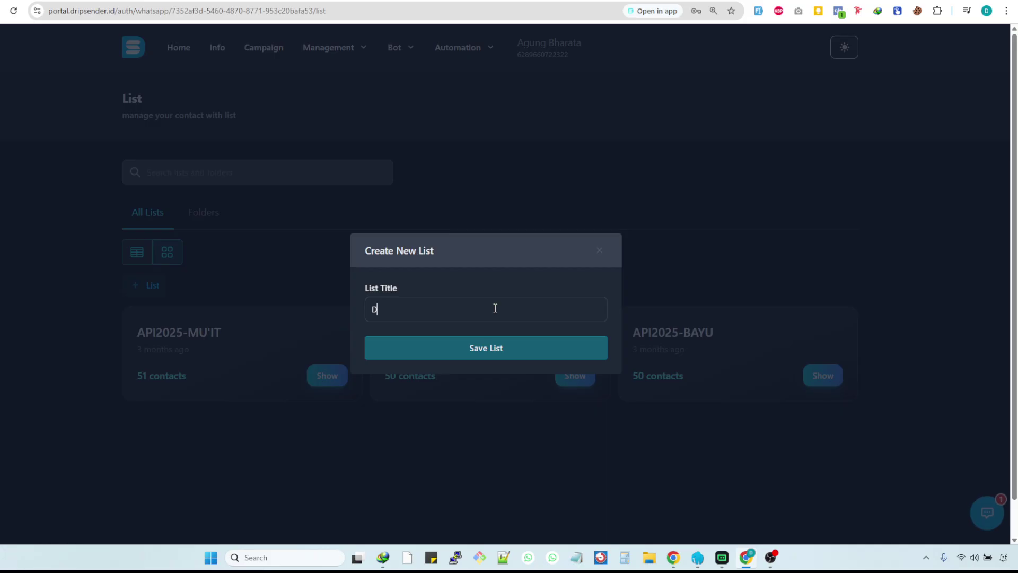
text(A)
key(BackSpace)
text(a)
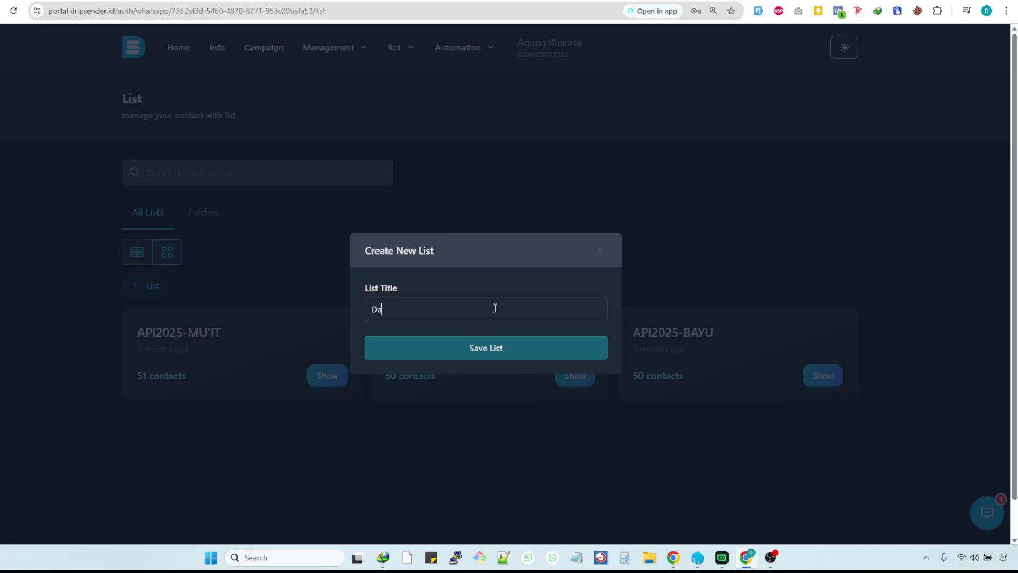
text(tabase Ebook)
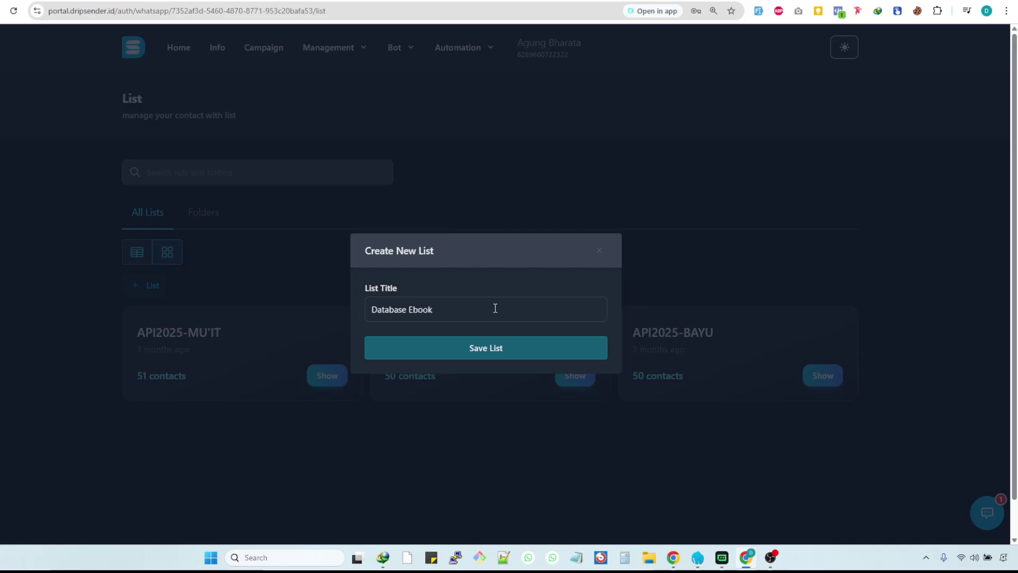
drag(473, 307, 418, 308)
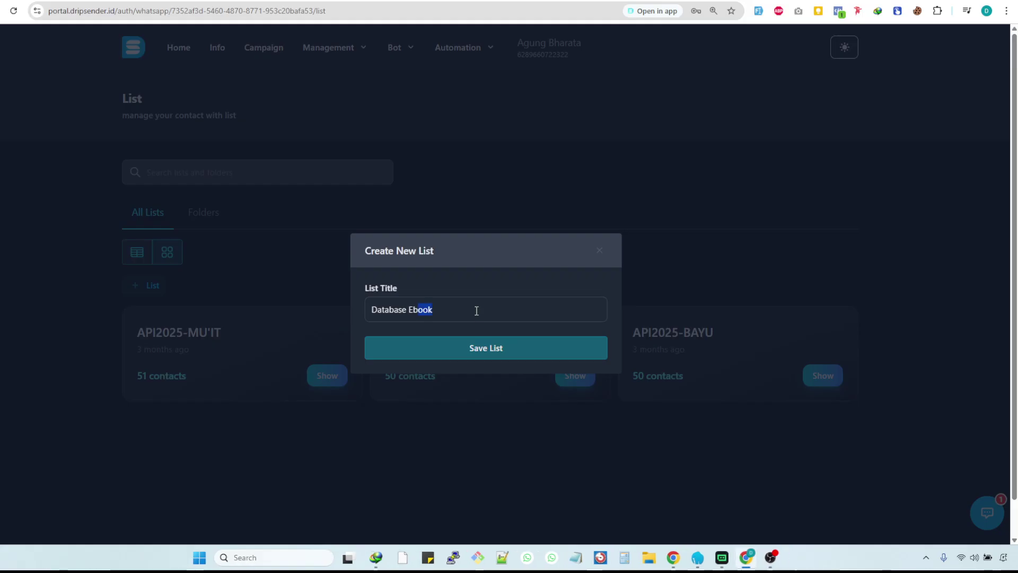
text(Z)
key(BackSpace)
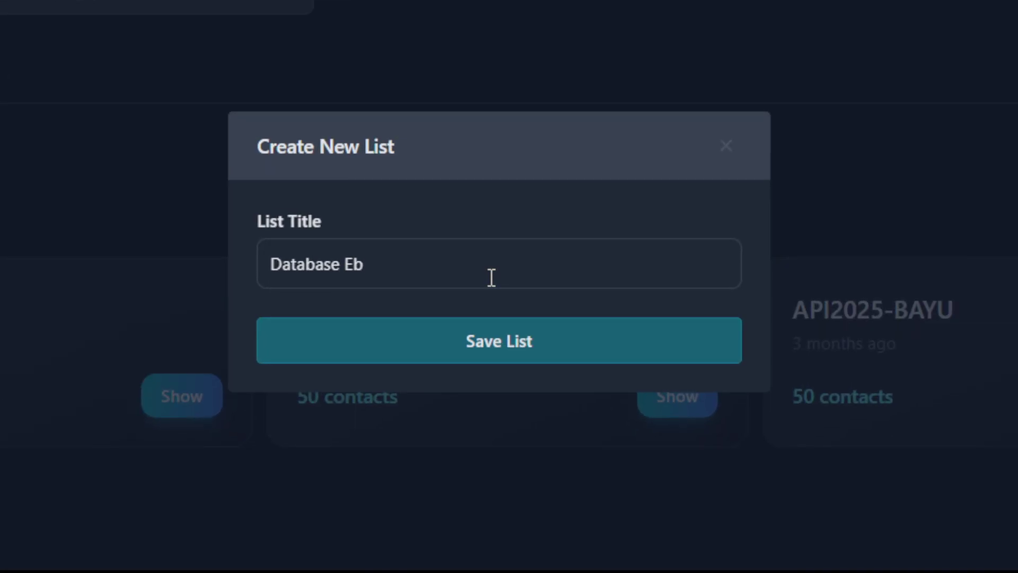
text(b)
key(BackSpace)
text(ook)
click(523, 361)
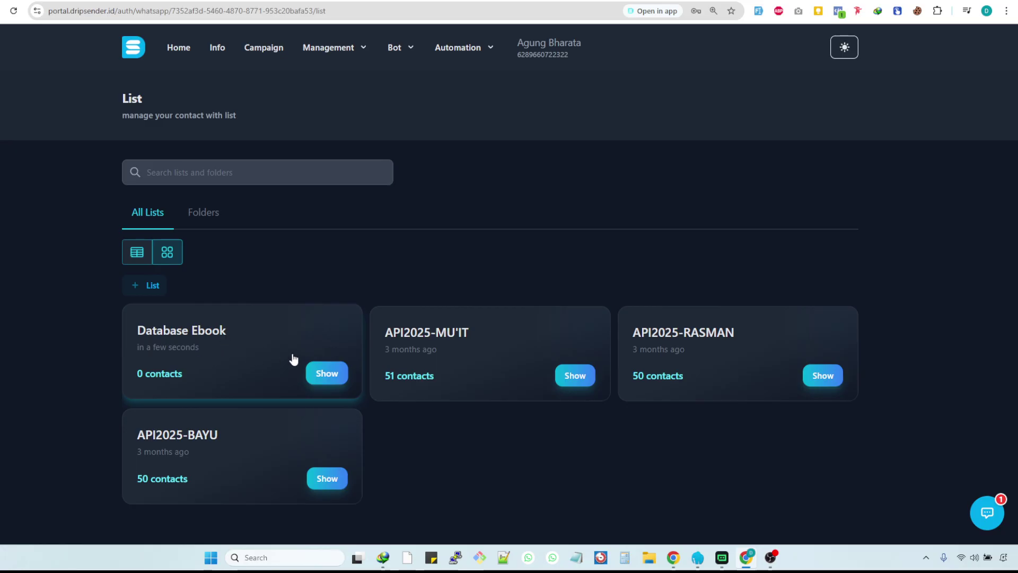
Open the Database Ebook list and examine its methods for adding contacts, including the CSV import.
click(316, 373)
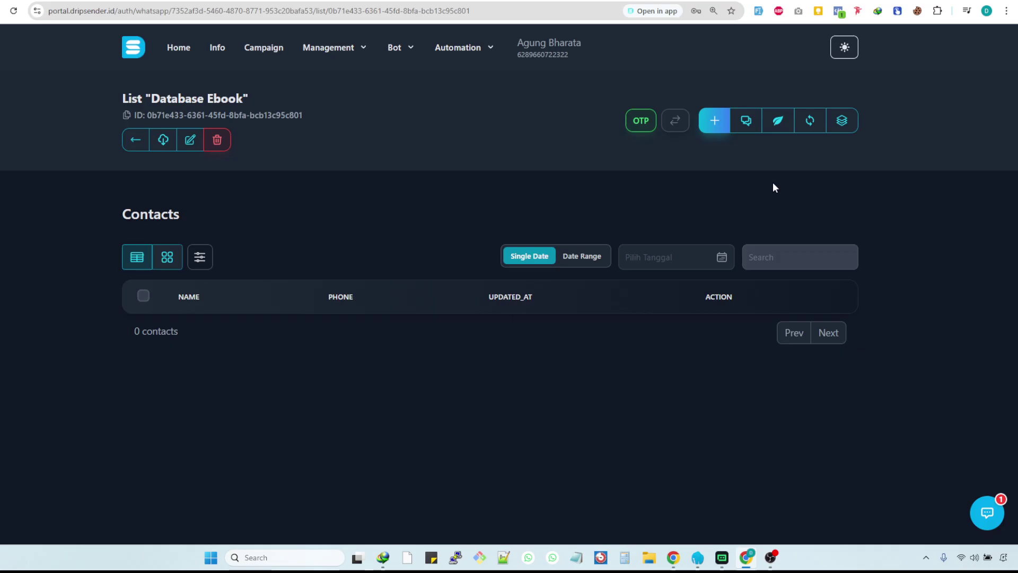
click(722, 125)
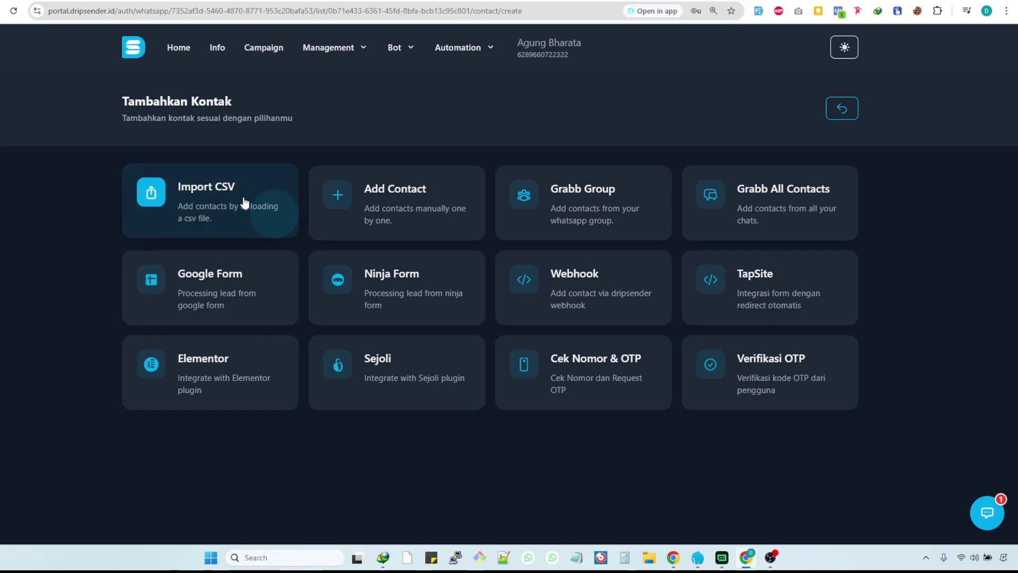
click(227, 221)
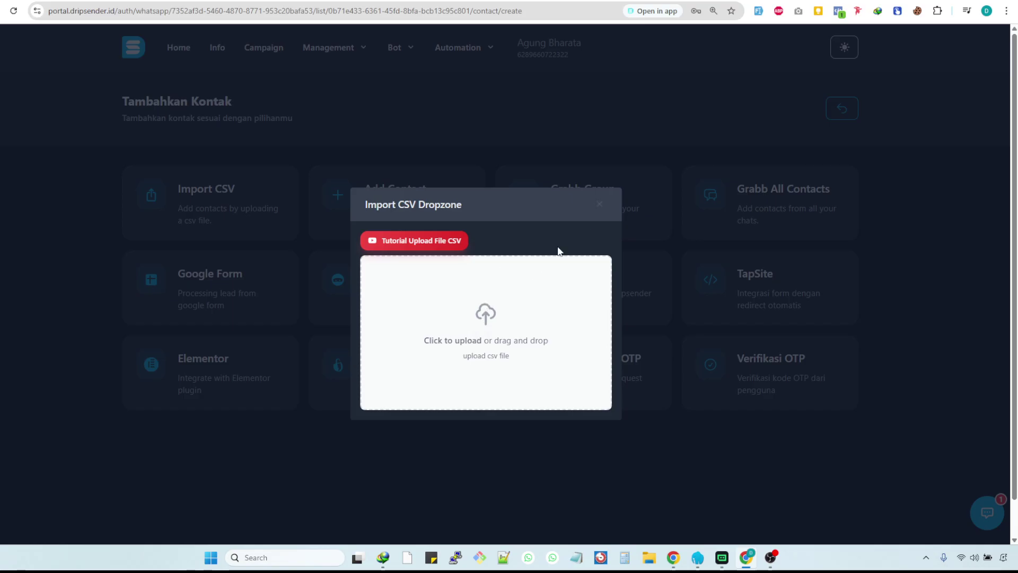
click(599, 204)
click(842, 108)
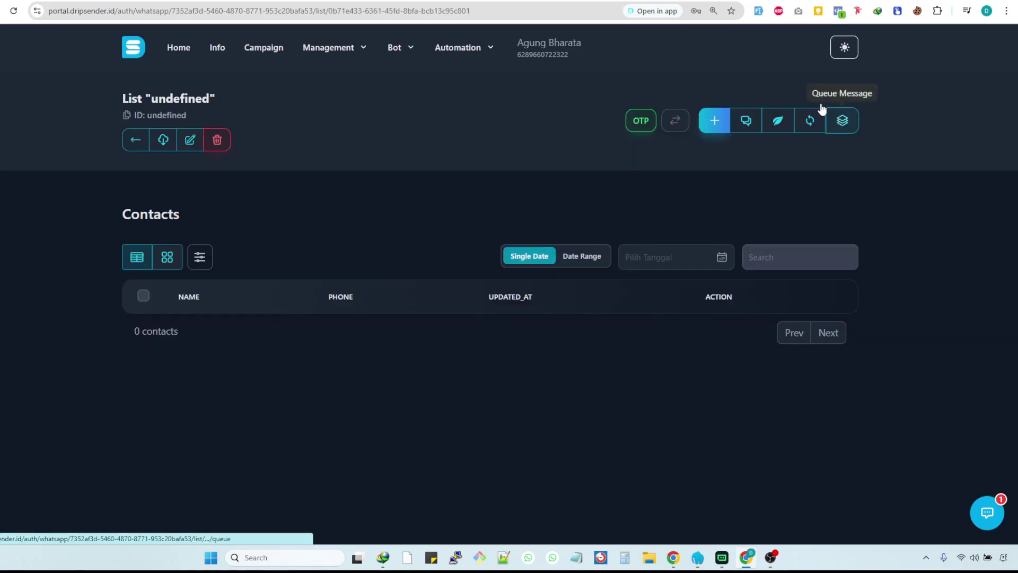
click(714, 123)
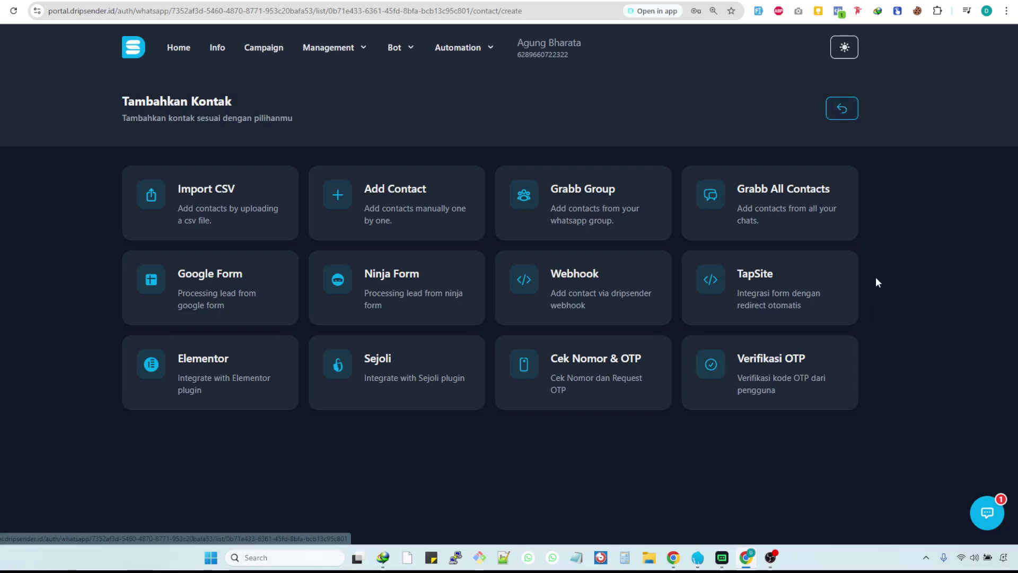
click(846, 115)
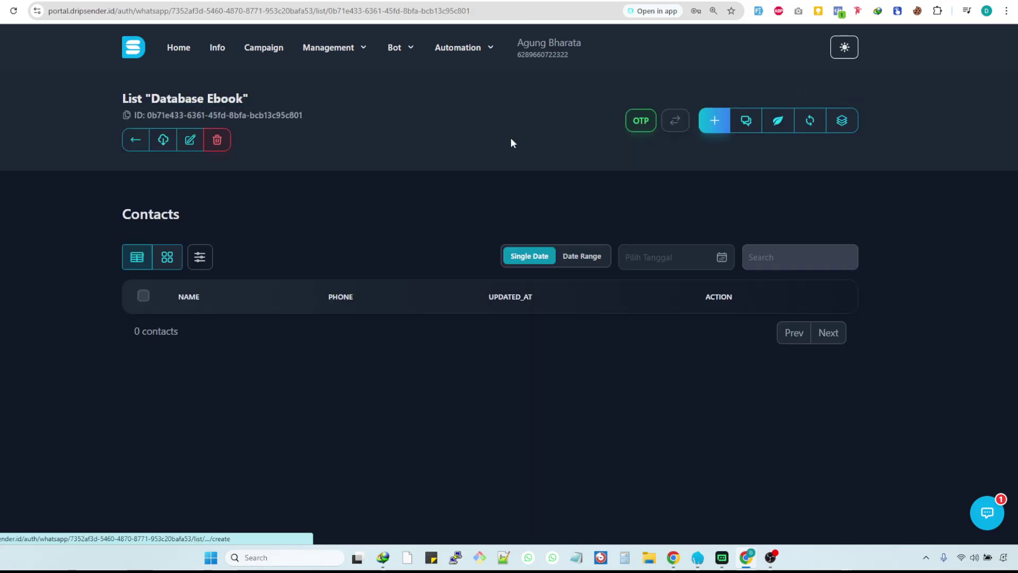
Activate Drip Message for the Database Ebook list and return to its contacts.
click(746, 122)
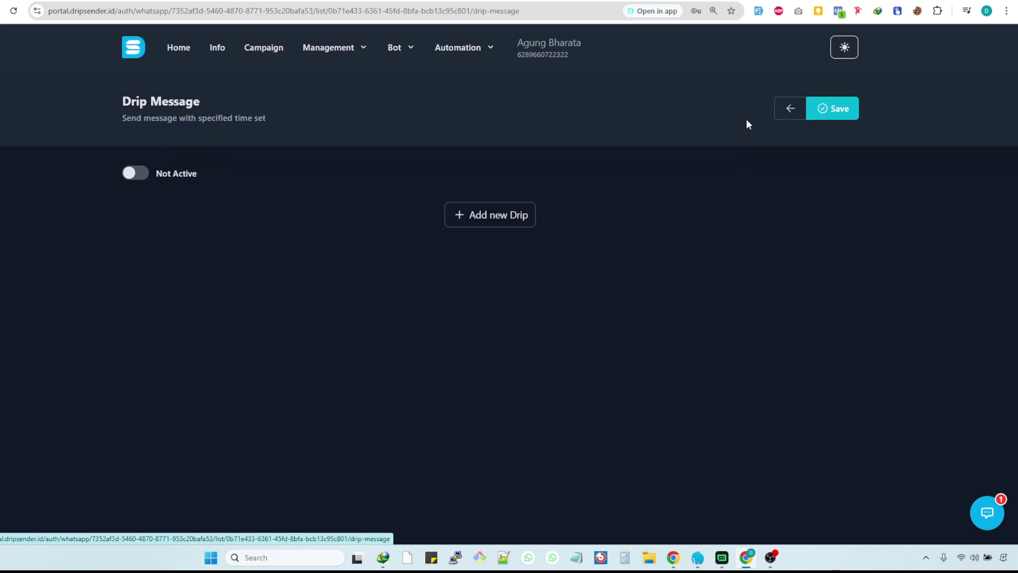
click(139, 173)
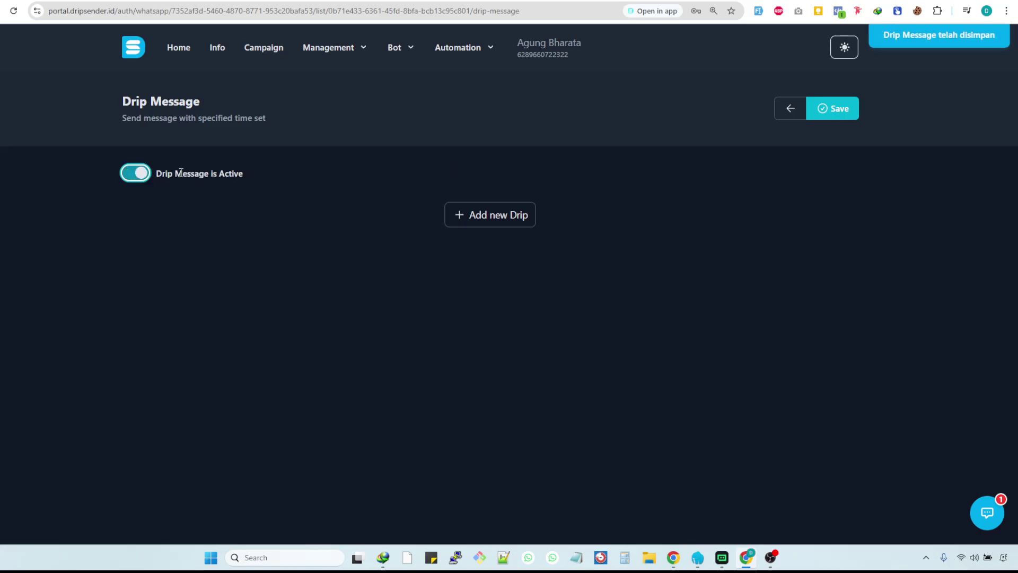
click(795, 113)
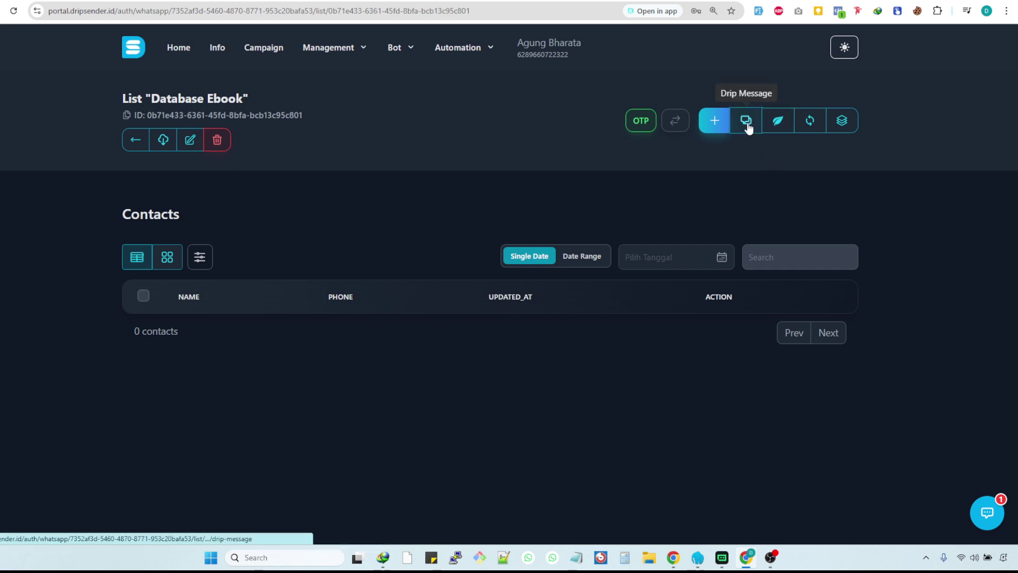
Examine the Database Ebook list's Evergreen Campaign, Loop Message and Sending Queue pages.
click(779, 124)
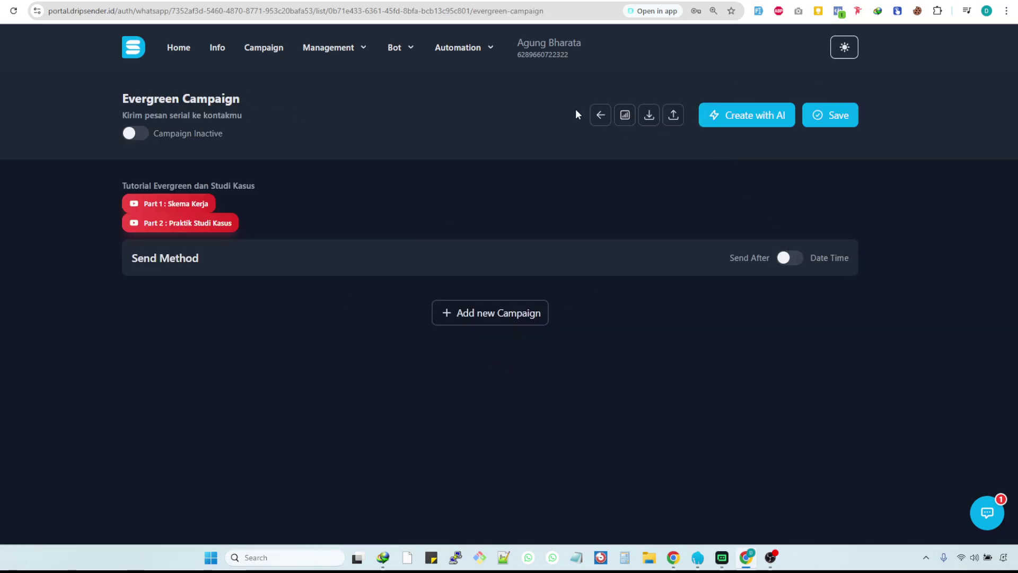
click(597, 114)
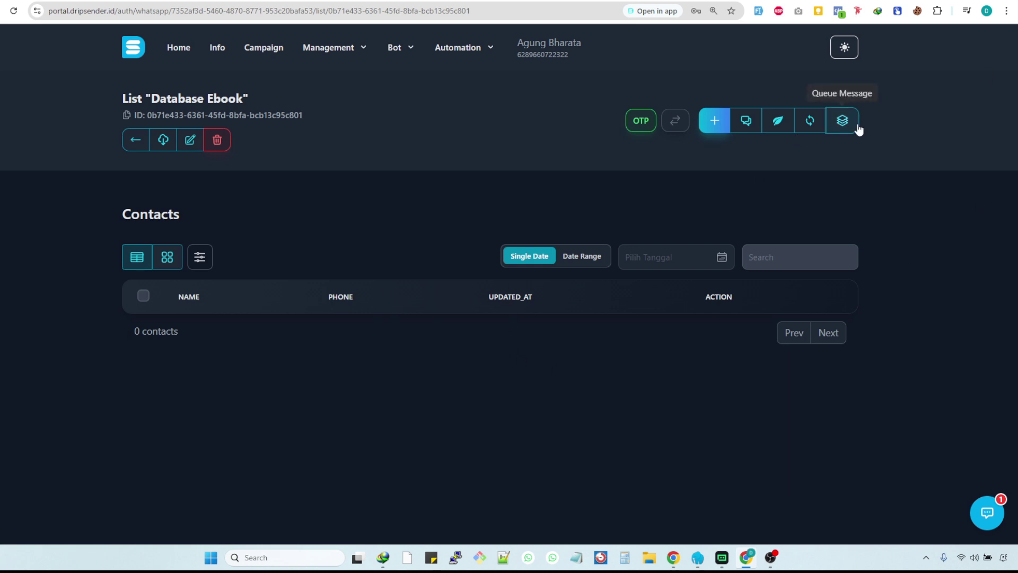
click(805, 131)
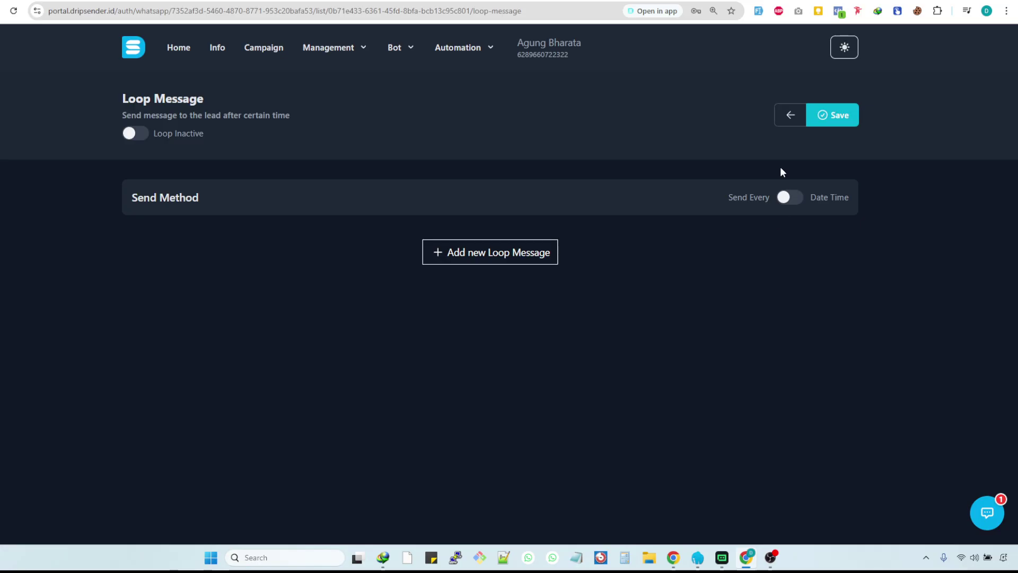
click(788, 118)
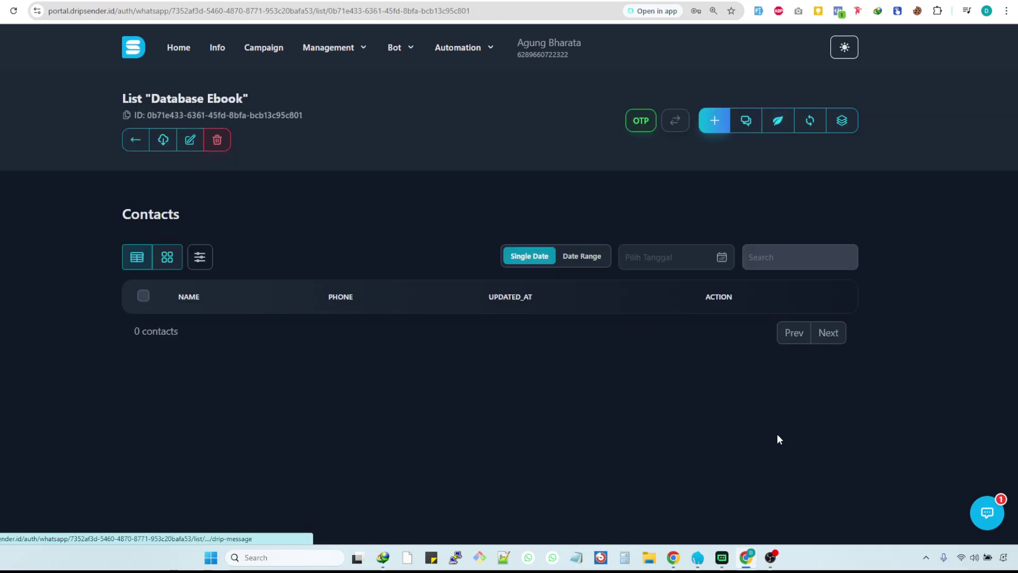
click(842, 121)
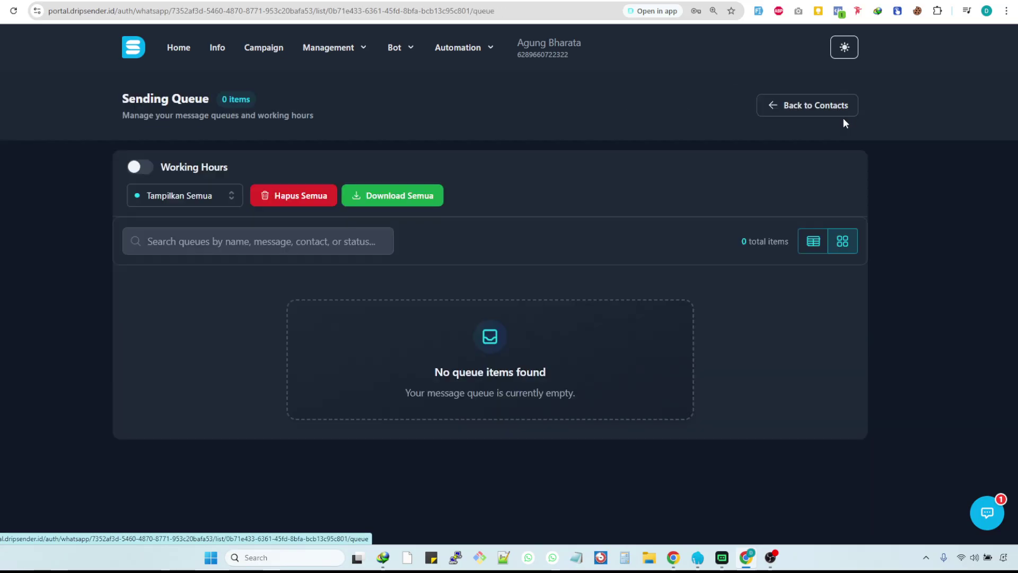
click(769, 105)
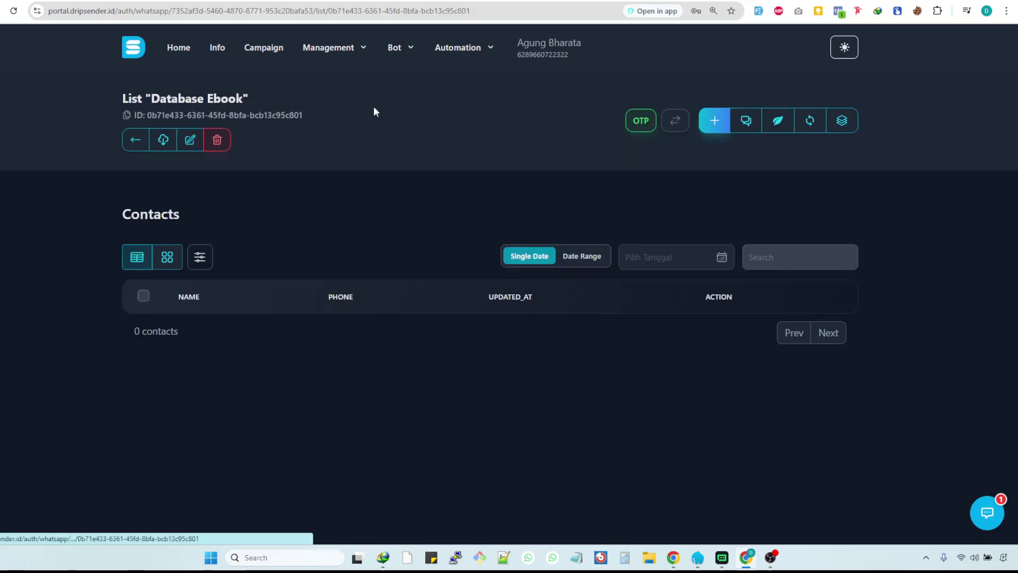
Return to the overview of contact lists and examine its folders view.
click(135, 140)
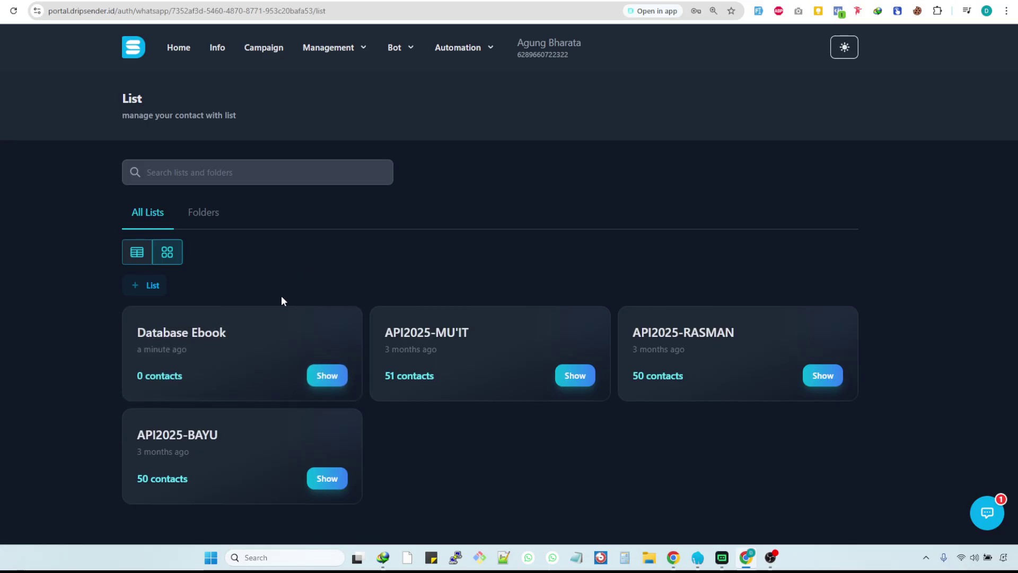
click(219, 217)
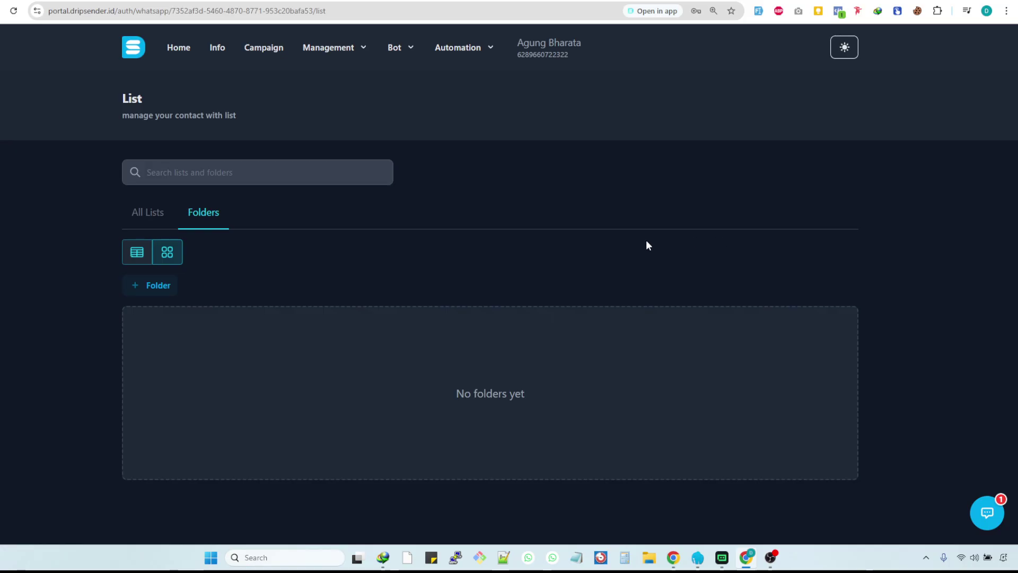
click(150, 218)
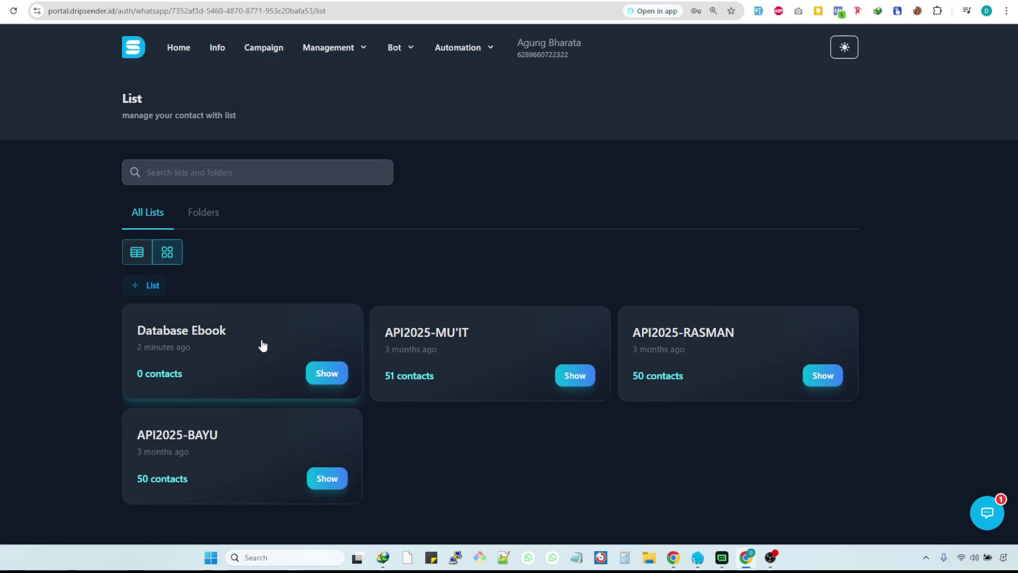
Create a new contact list titled "Database Ebook Premium".
click(137, 285)
click(466, 314)
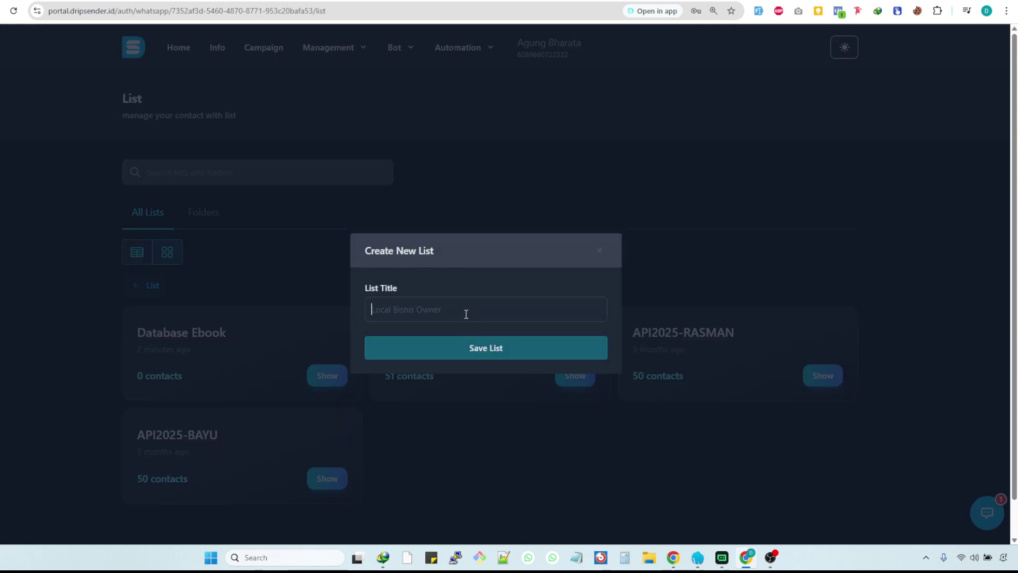
text(Database Ebook Pre)
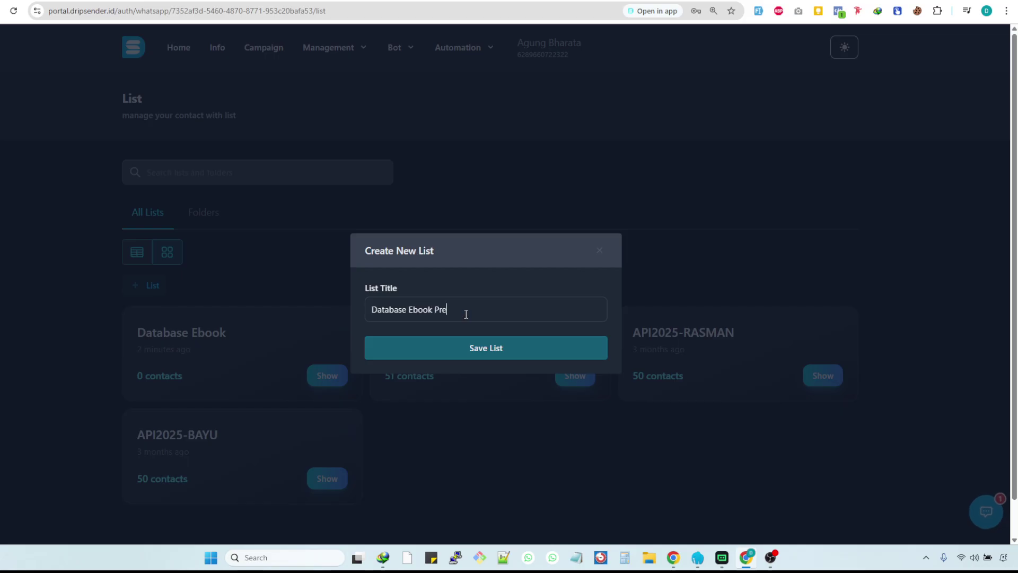
text(mo)
text(im)
key(BackSpace)
text(um)
click(470, 346)
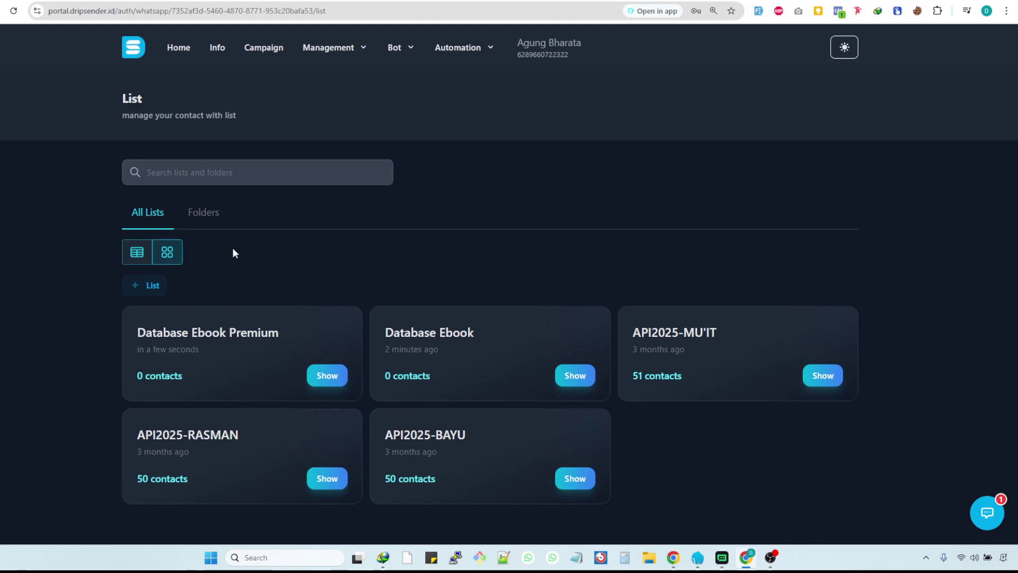
Create a new folder for the contact lists named "Jualan Ebook".
click(204, 212)
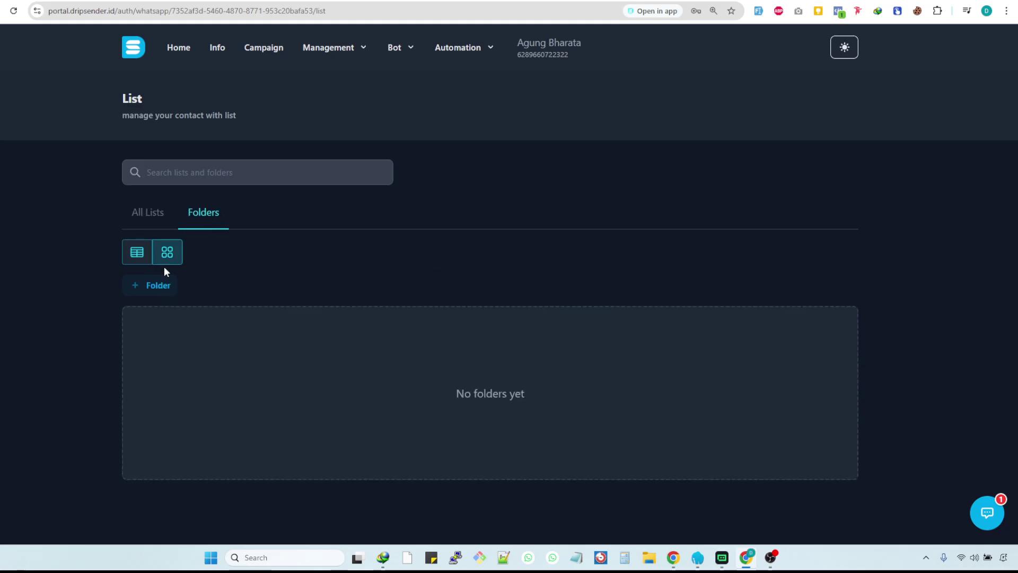
click(169, 291)
click(480, 313)
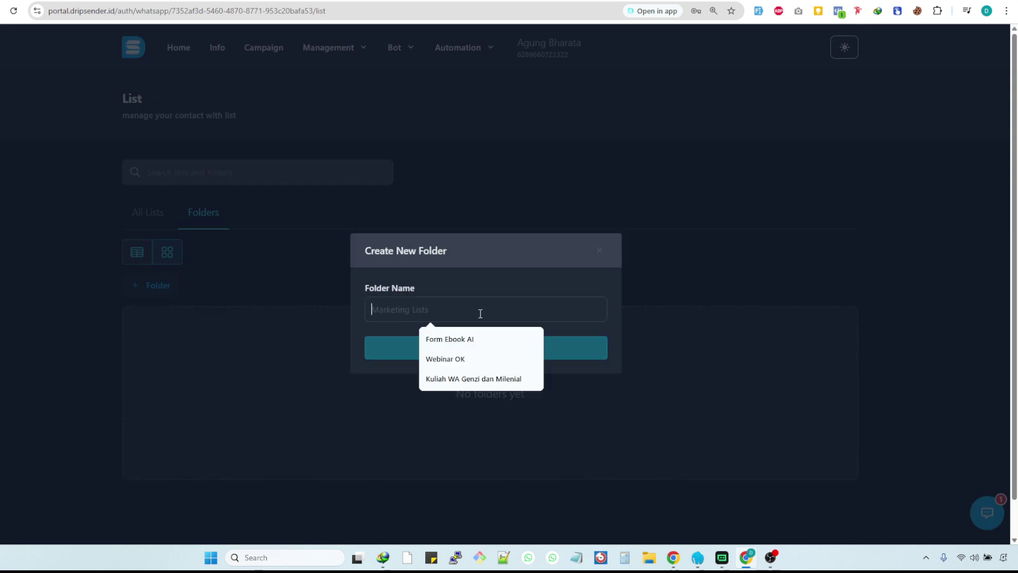
text(Jualan )
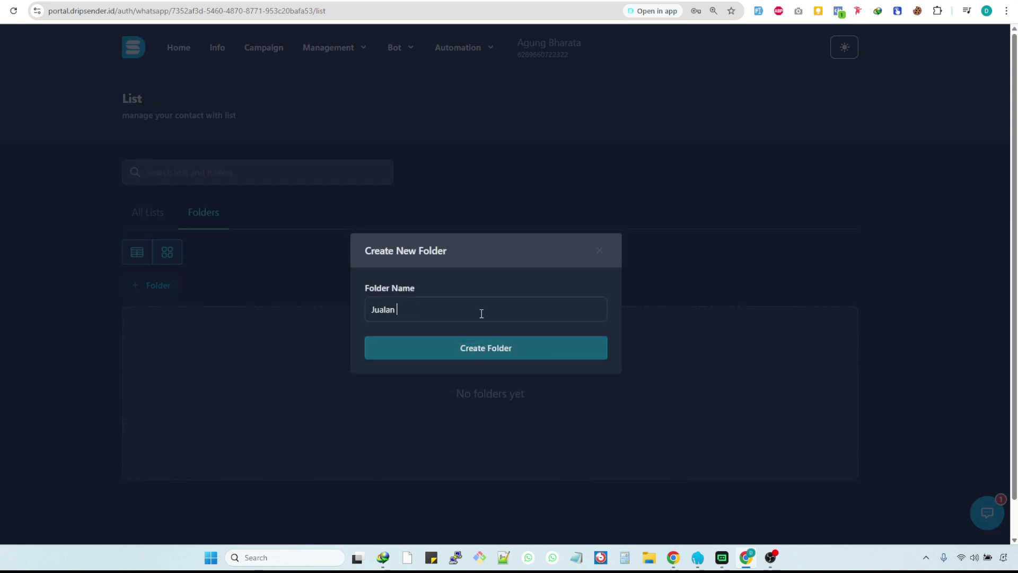
text(Ebook)
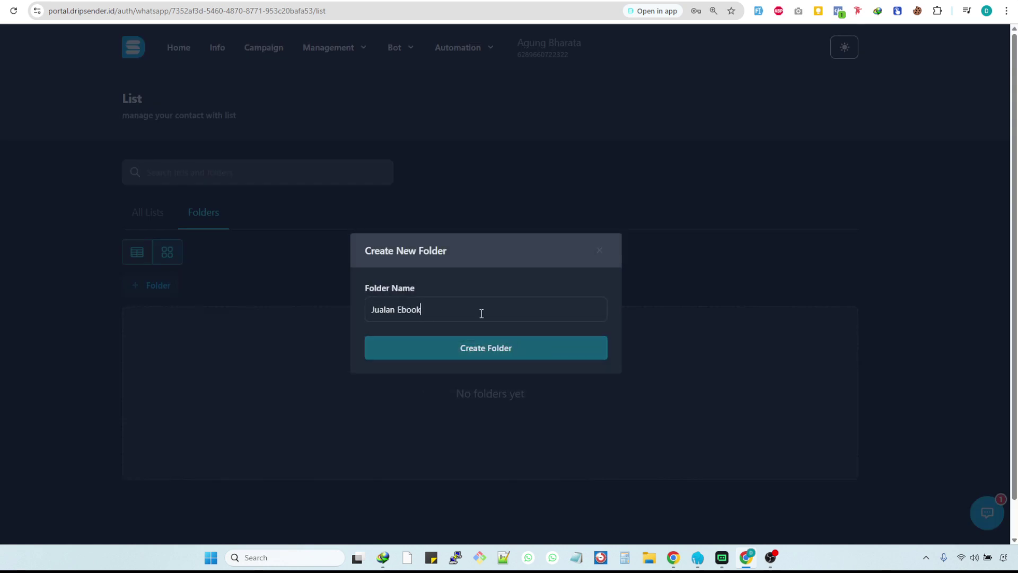
click(490, 346)
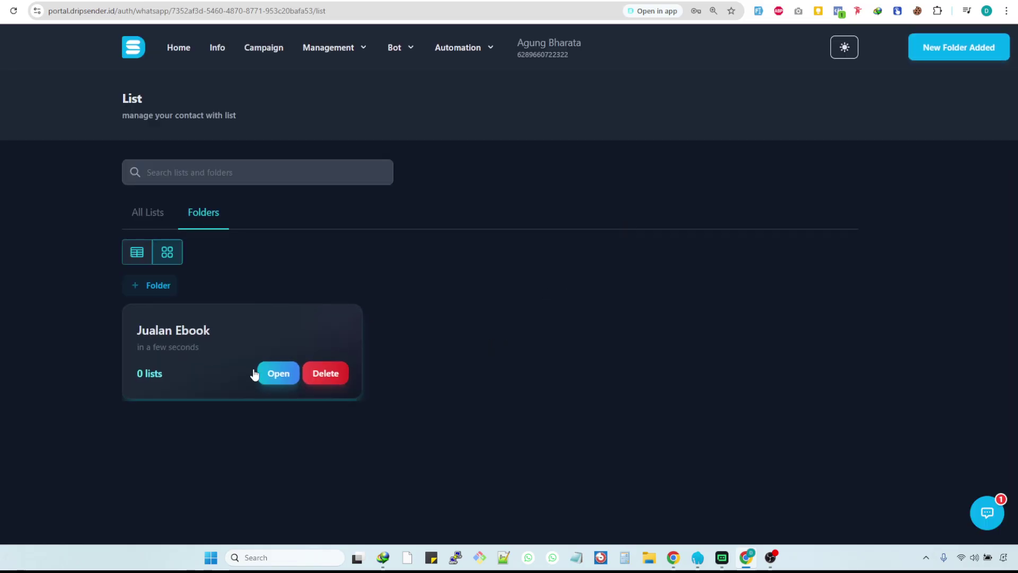
Add the Database Ebook Premium and Database Ebook lists to the Jualan Ebook folder, and return to the overview of all lists.
click(266, 375)
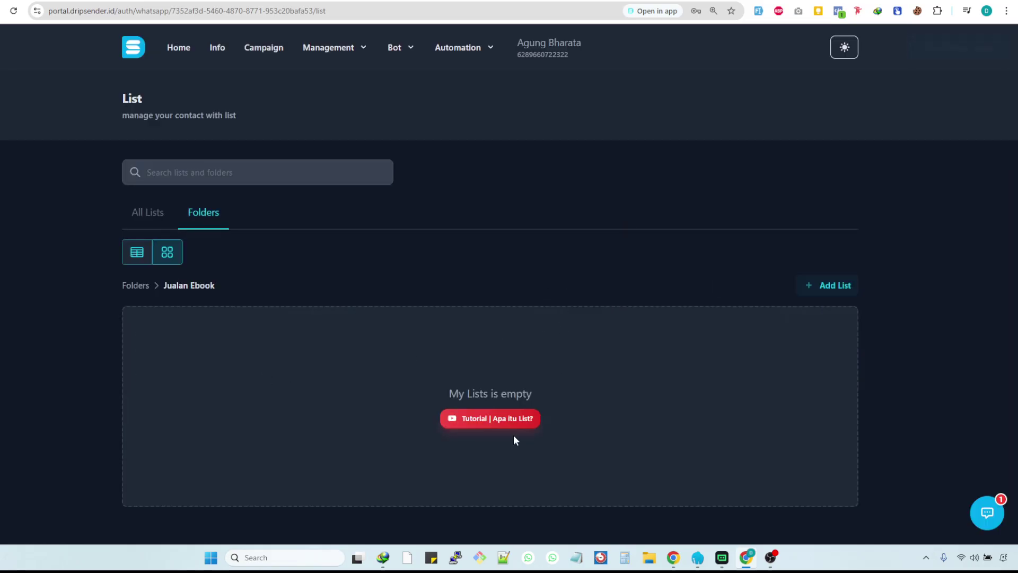
click(850, 293)
click(378, 253)
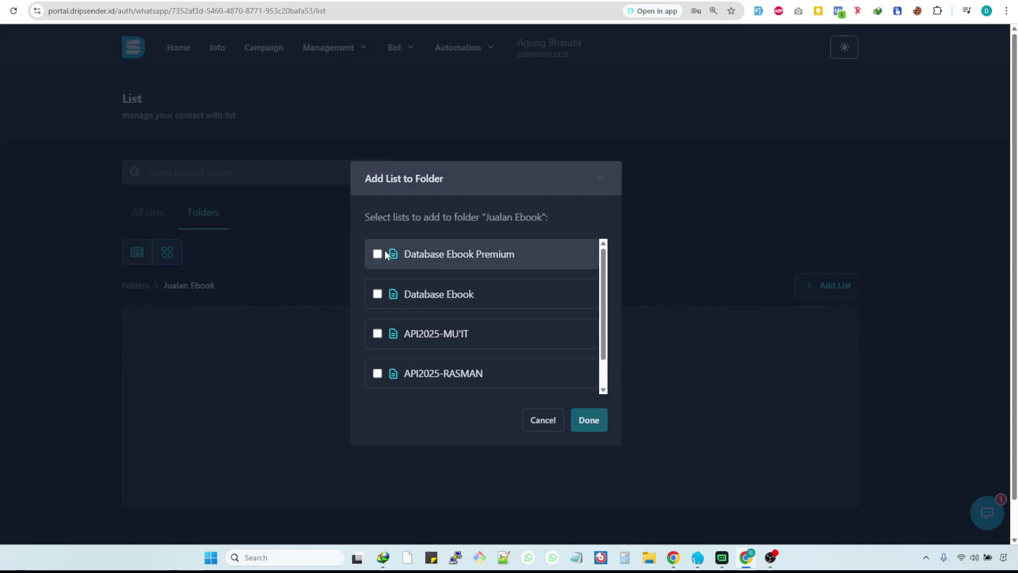
click(378, 294)
click(587, 422)
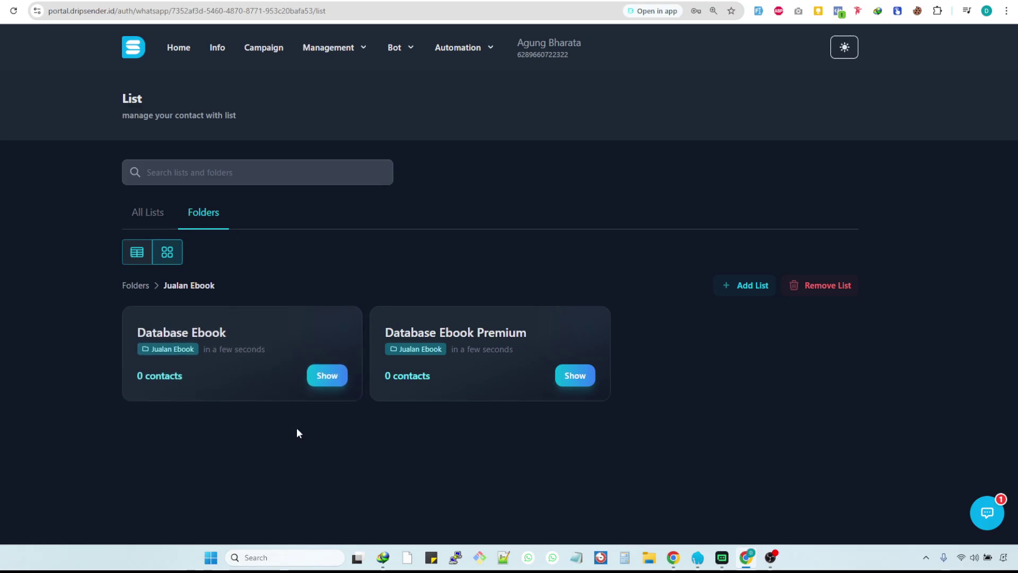
click(144, 222)
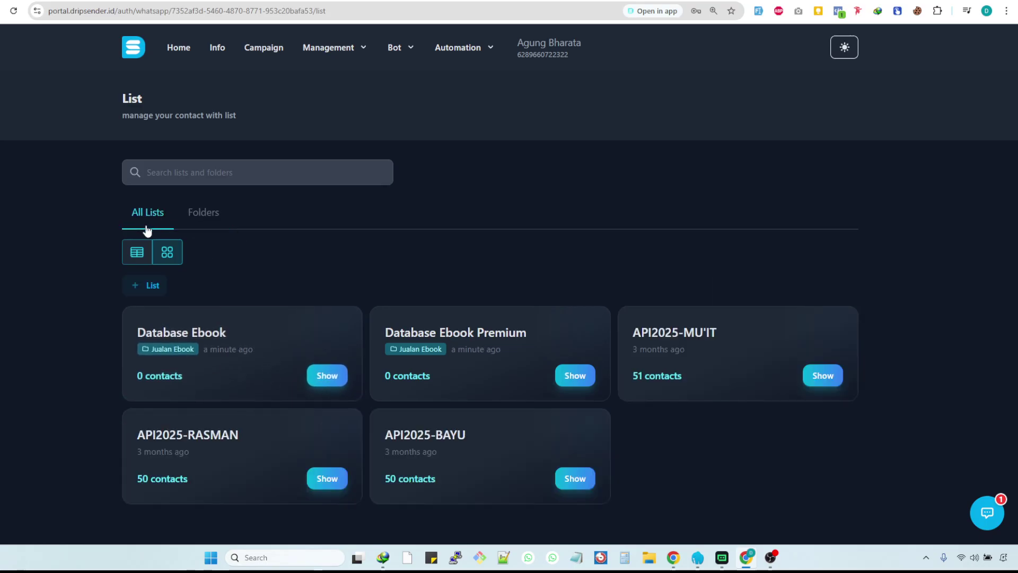